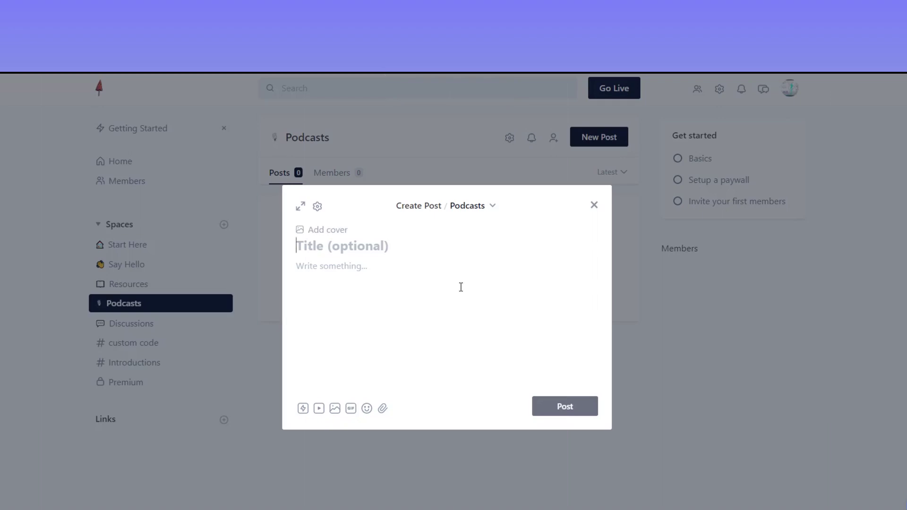
Step: Title the new post "In this post, we'll add a super simple audio course (private podcast) via the custom code gear above"
text(In this post)
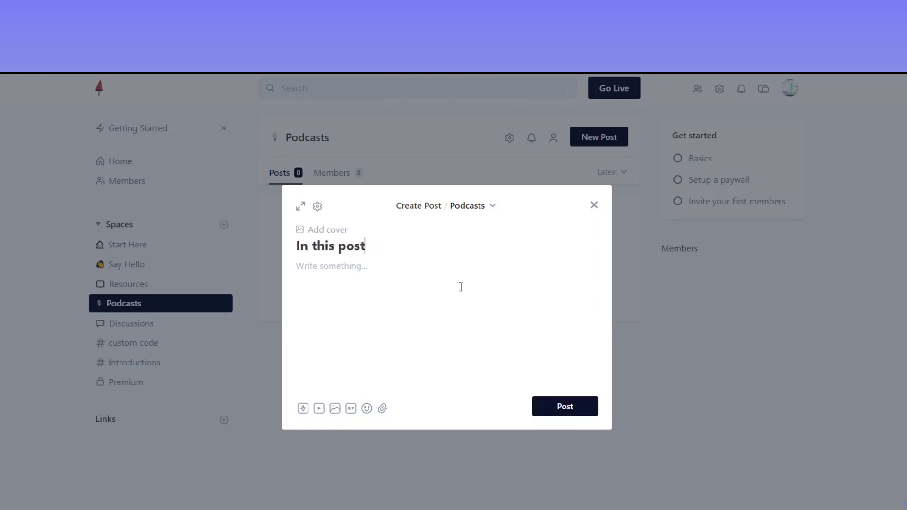
text(, we'll add a )
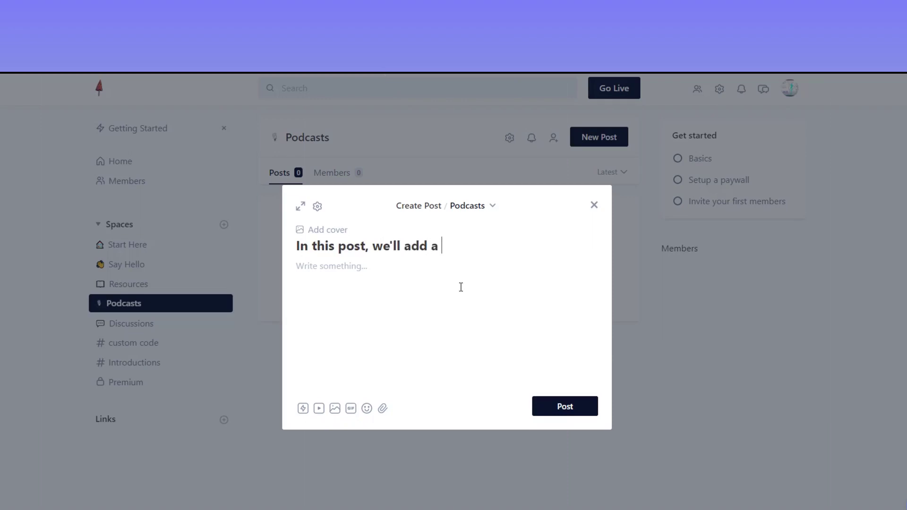
text(super simple)
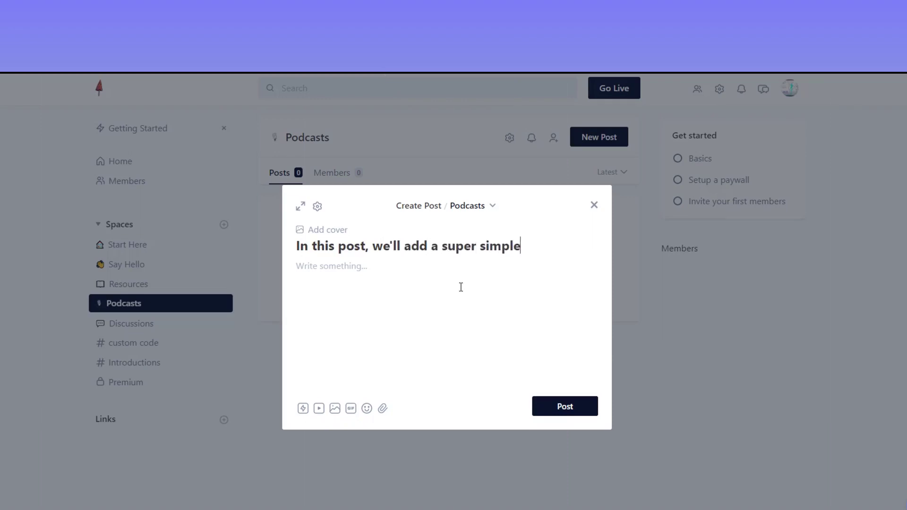
text( audio cours)
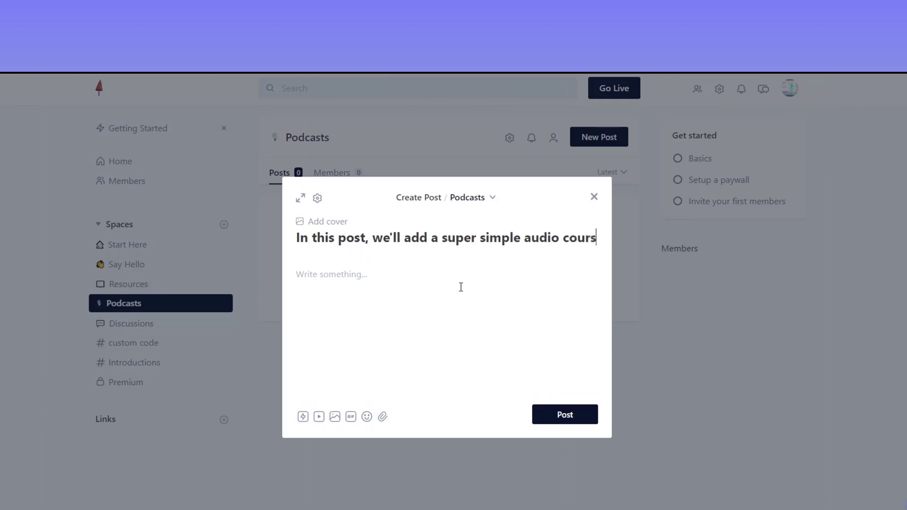
text(e (private o)
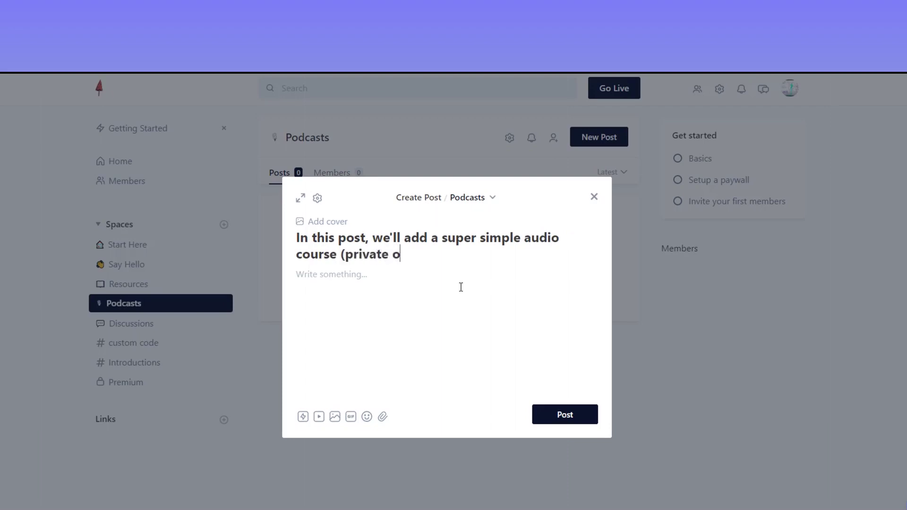
key(BackSpace)
text(podcat))
key(BackSpace)
key(BackSpace)
text(st) to the)
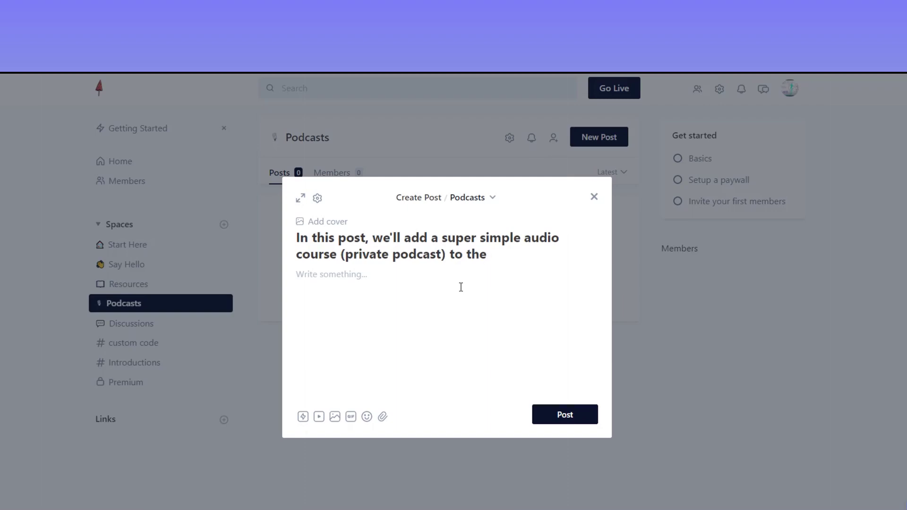
key(BackSpace)
key(BackSpace)
key(BackSpace)
key(BackSpace)
key(BackSpace)
key(BackSpace)
key(BackSpace)
text(via the custom cod)
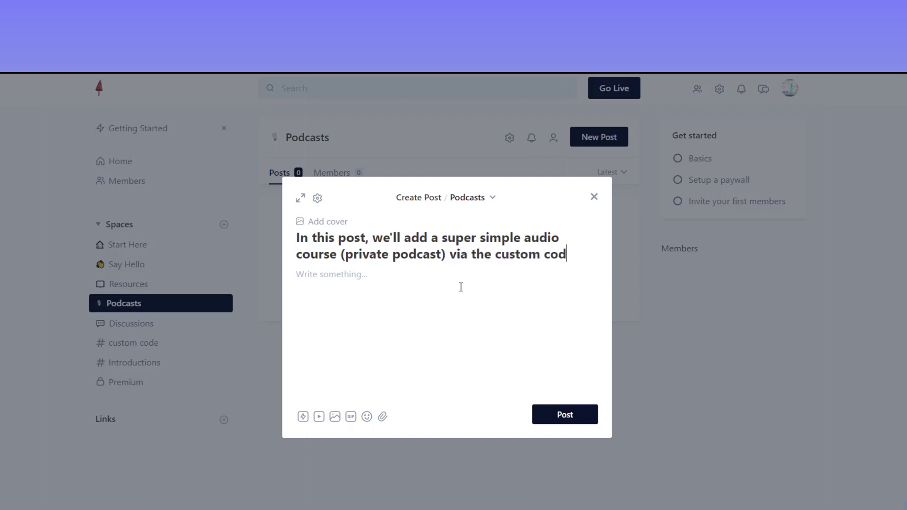
text(e )
text(geaer)
key(BackSpace)
key(BackSpace)
key(BackSpace)
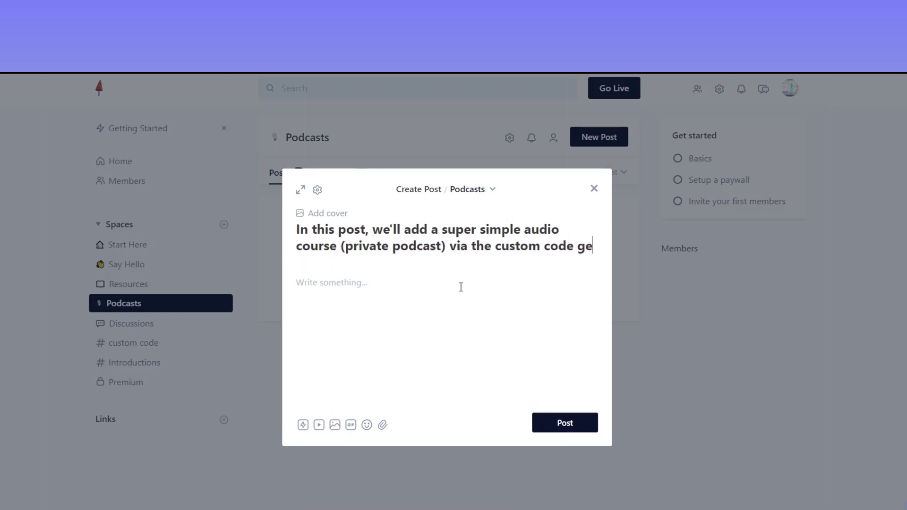
text(ar above)
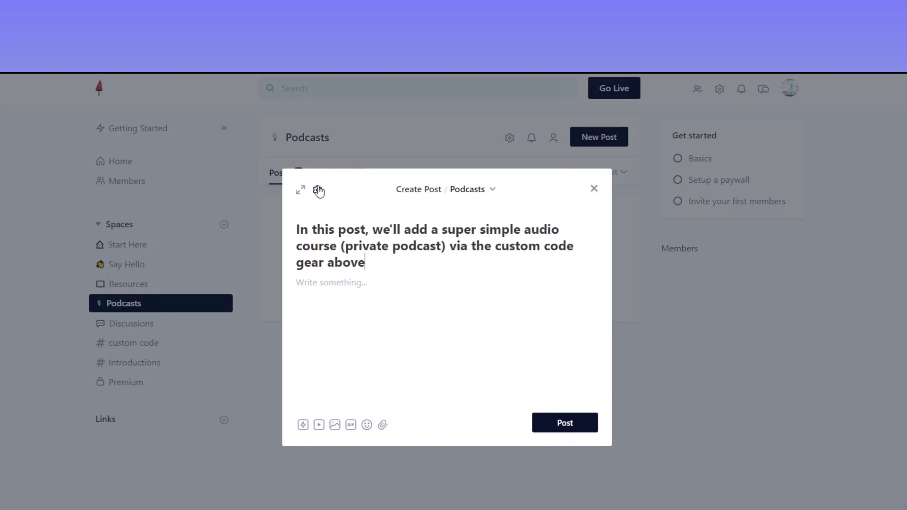
Step: Start the post body with "This is an ideal way of using your circle community to faciliate deeper engagement"
click(368, 320)
text(This is an id)
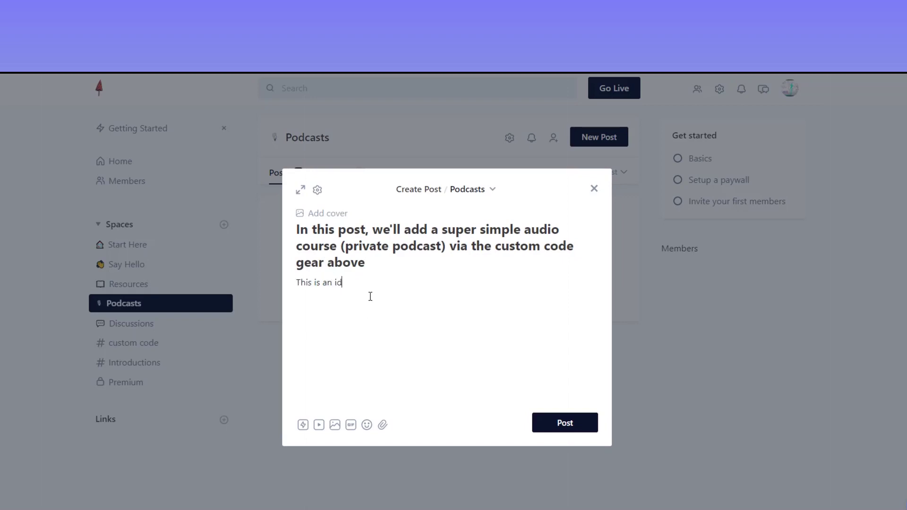
text(eal way of using your comm)
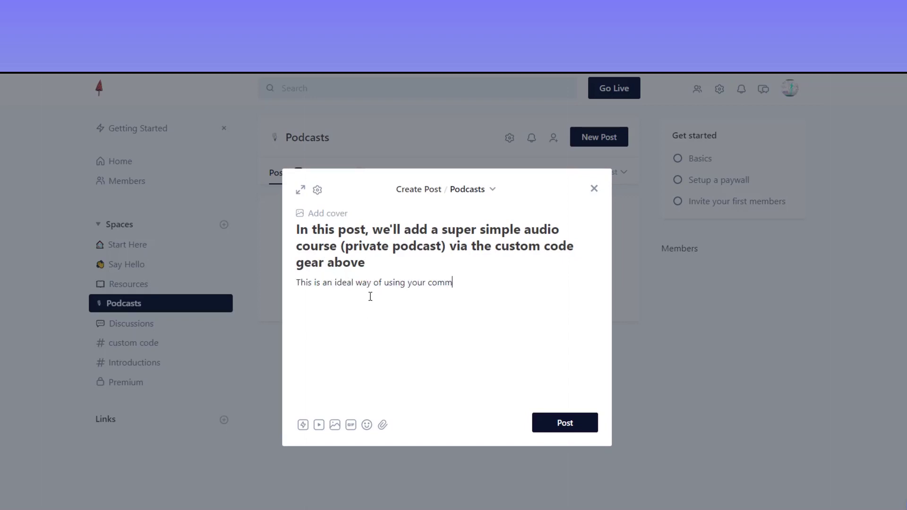
text(unity)
key(BackSpace)
key(BackSpace)
key(BackSpace)
key(BackSpace)
key(BackSpace)
key(BackSpace)
key(BackSpace)
key(BackSpace)
text(idcle community to faciliat)
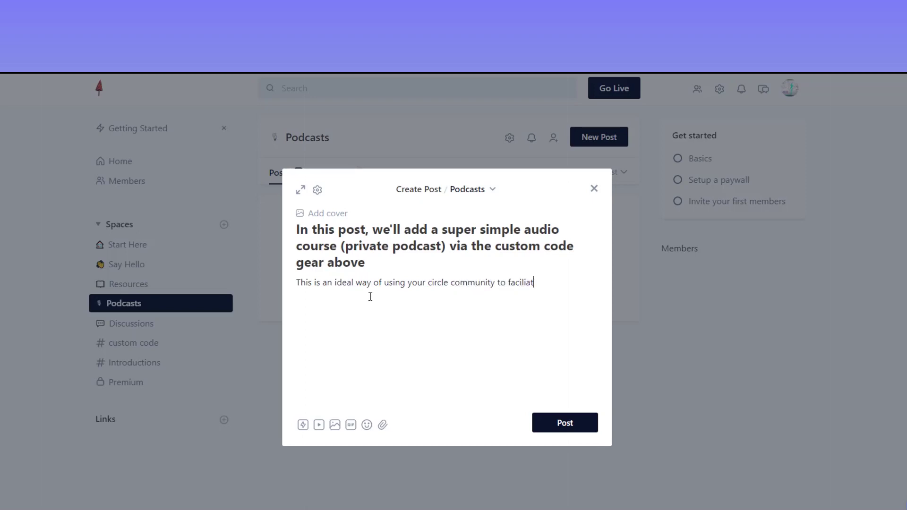
text(e depper engagement o)
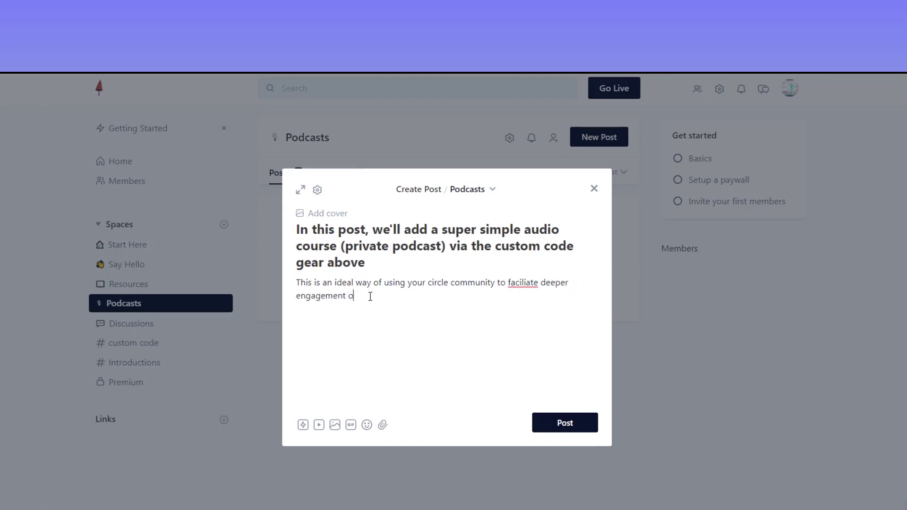
Step: Continue the body with "on an audio course (you can truly emulate, or even improve on the private podcast model using community - and circle makes this very easy)"
text(n a n audio course (you can truly emulat)
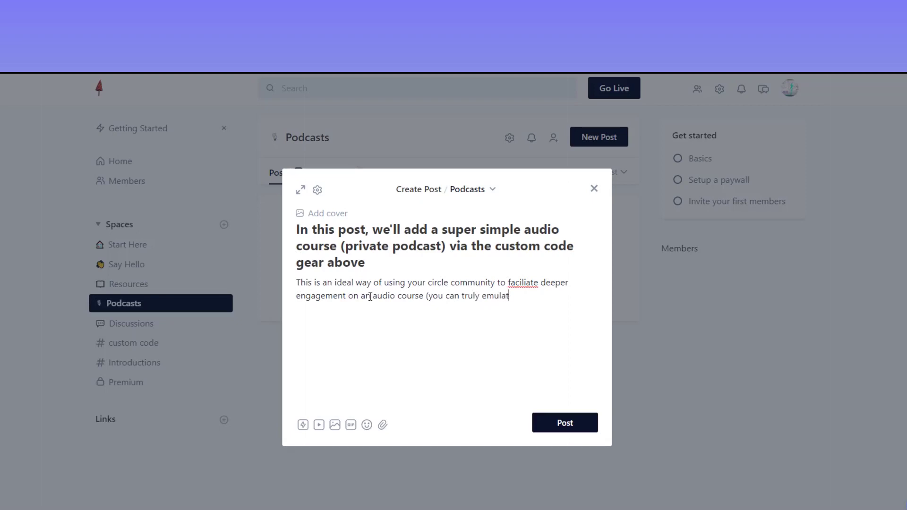
text(e, or even improve on the )
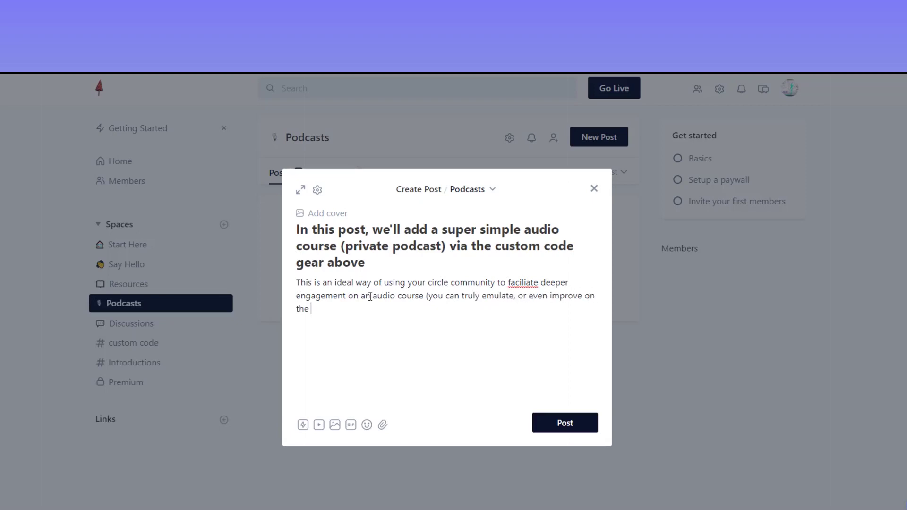
text(podcast model using)
key(Left)
key(Left)
key(Left)
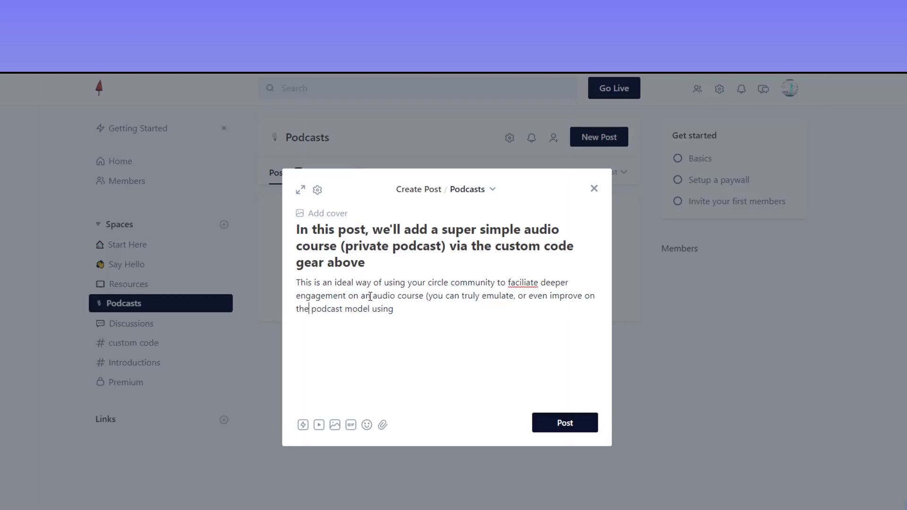
text(private podcast)
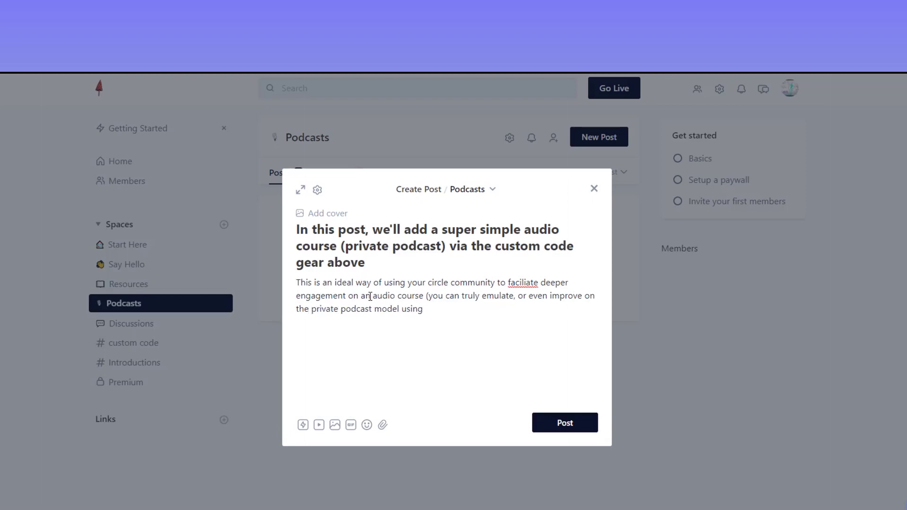
text( model using community - and circle makes this very easy))
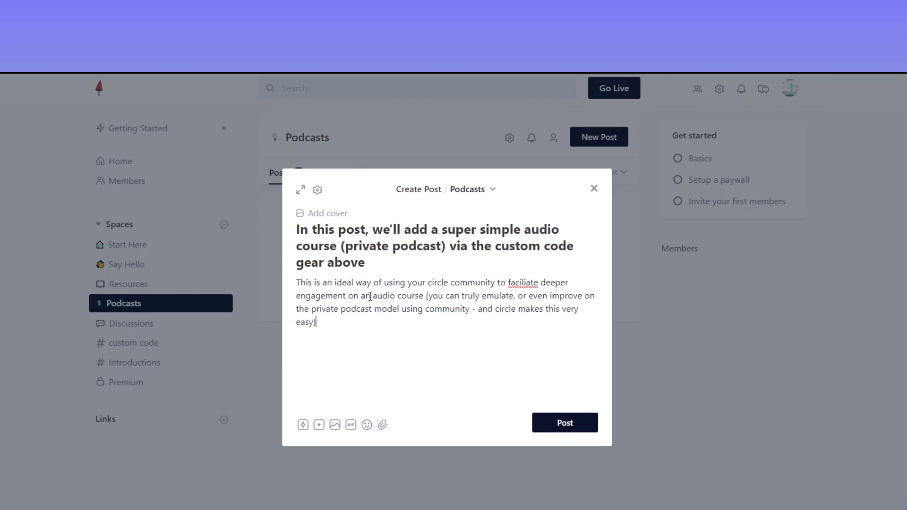
key(Return)
key(Return)
Step: Copy the dark-theme embeddable player code from the Transistor episode and paste it into the post's Custom HTML
click(317, 189)
click(362, 412)
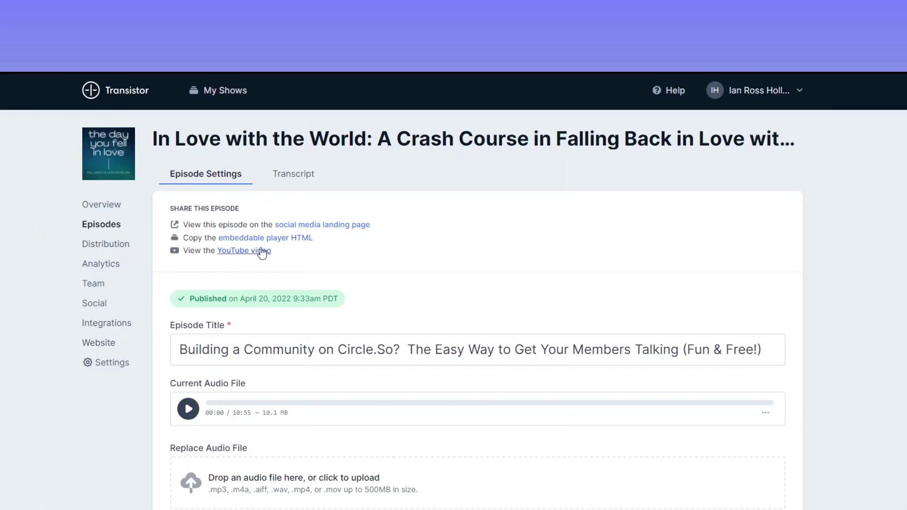
click(279, 243)
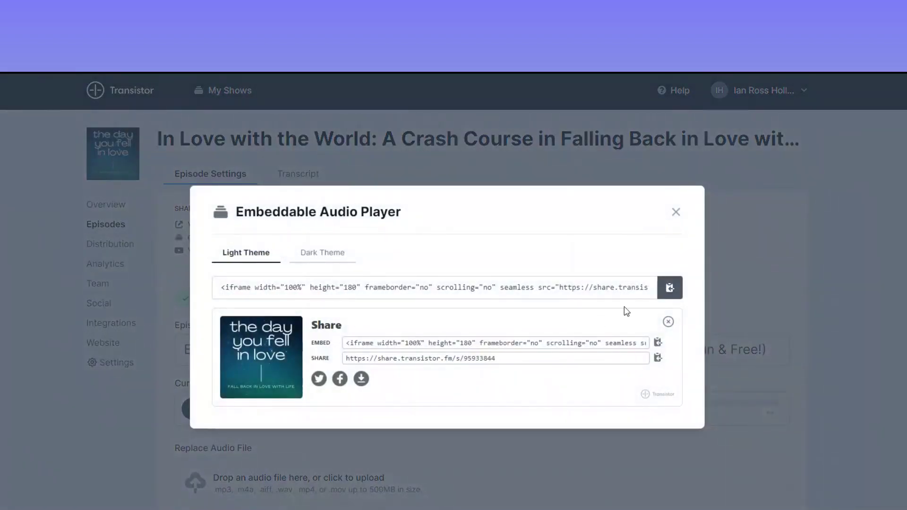
click(323, 253)
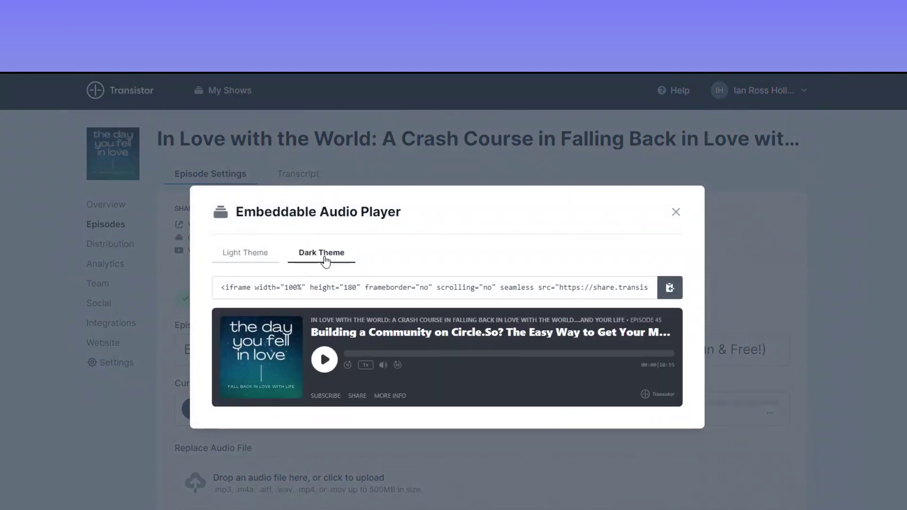
click(669, 287)
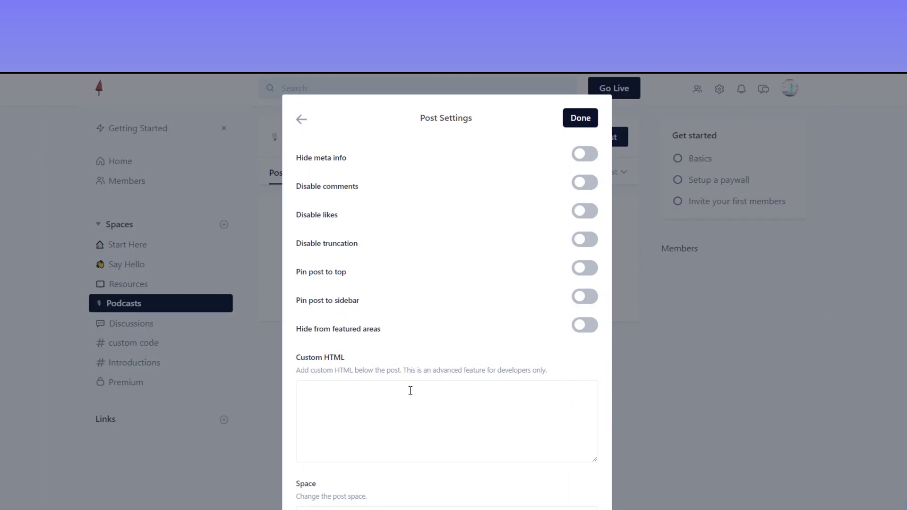
click(410, 391)
key(ctrl+v)
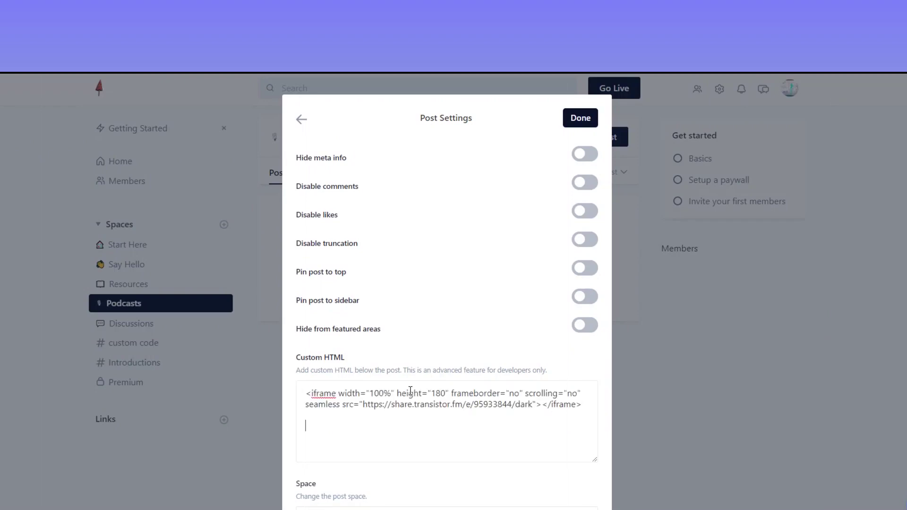
Step: Below the iframe, add <hr> and "You can add additional CTA content here - or simply style the content anyway you want. (html, etc - can all"
text(h)
text(You can add a)
text(dd)
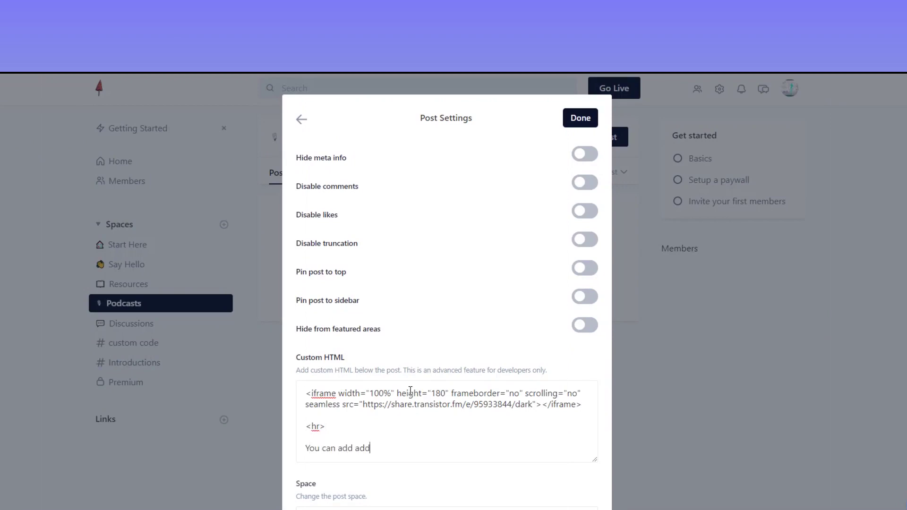
text(itional CTA content here - or)
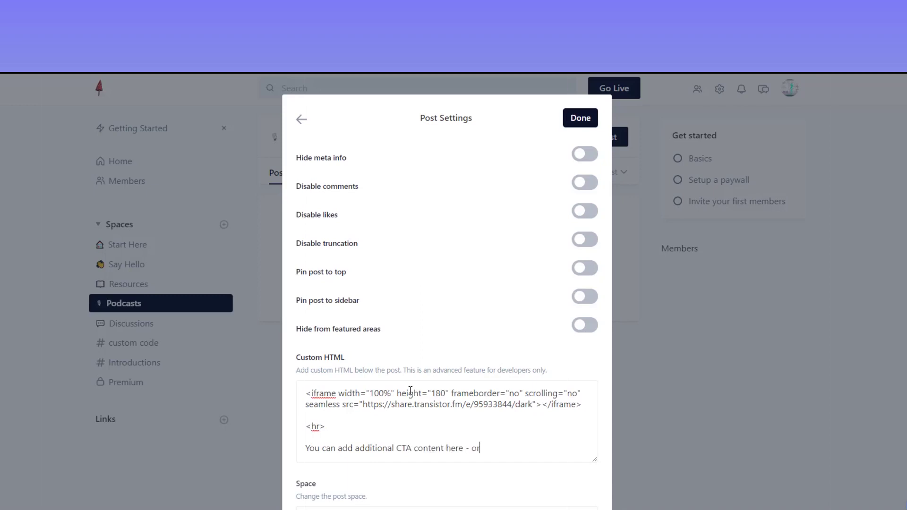
text( simply style the content any w)
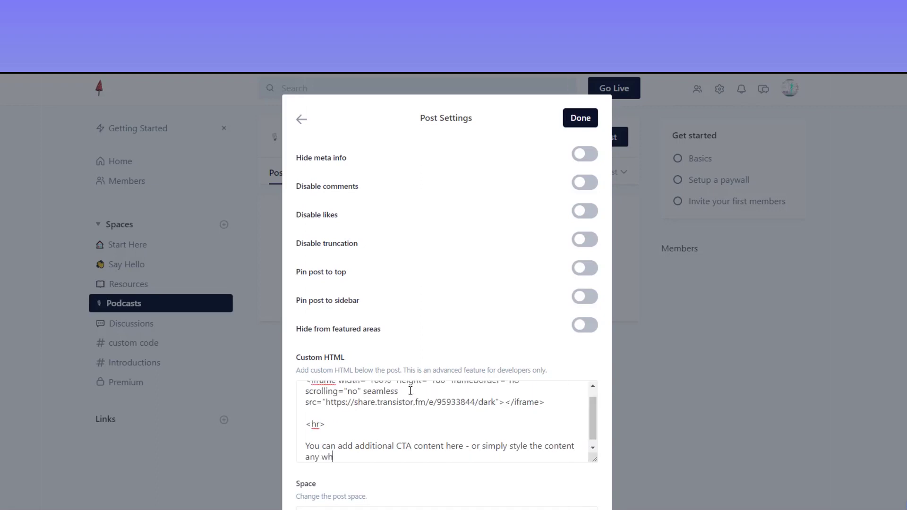
text(ay you want.  (html, etc - can all)
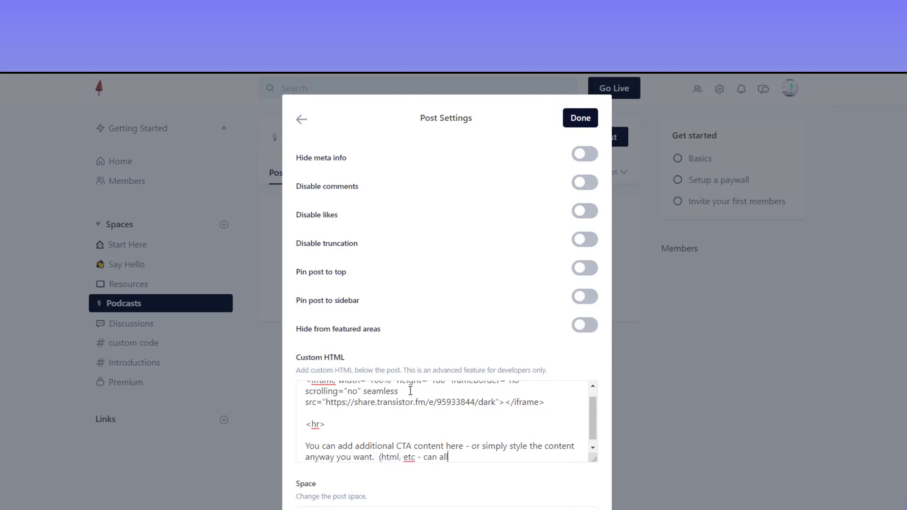
Step: Append "be added to the custom code gear box - and the content will appear under the podcast player in this example)" to the HTML and save the settings
text( bv)
text(e added tot)
key(BackSpace)
text(the custom cod)
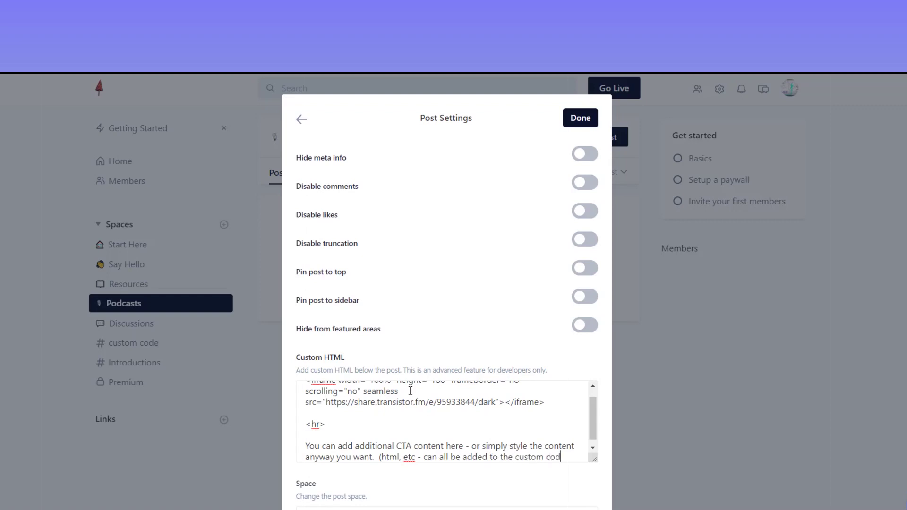
text(e grea)
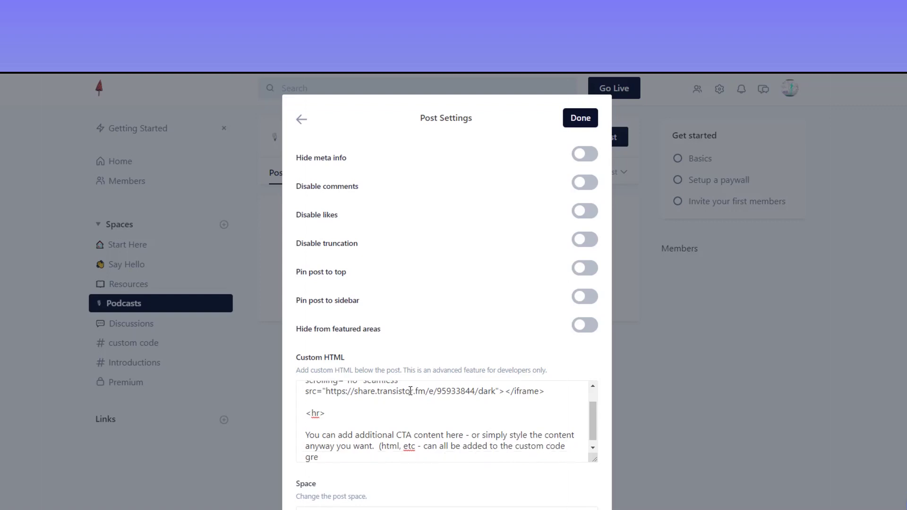
key(BackSpace)
key(BackSpace)
text(ear box - and the content will appear o)
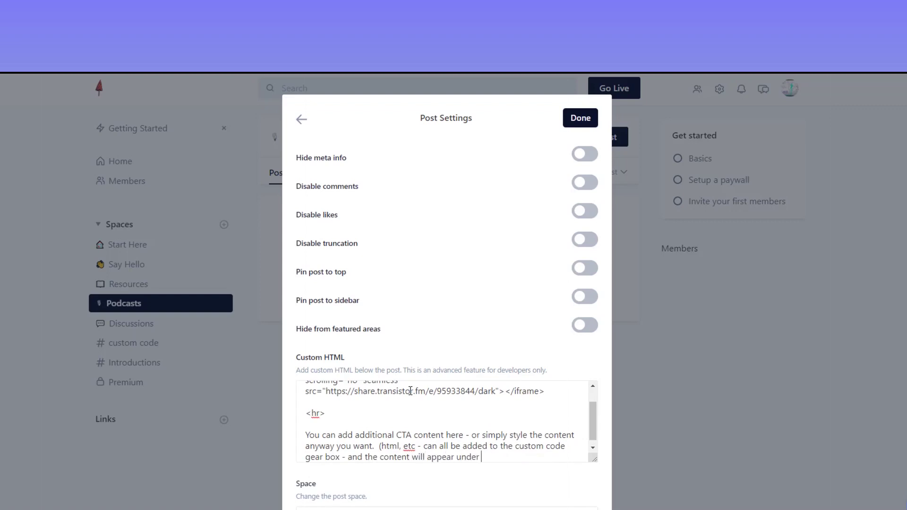
text(nder the podcats pla)
key(BackSpace)
key(BackSpace)
key(BackSpace)
key(BackSpace)
text(player in thi)
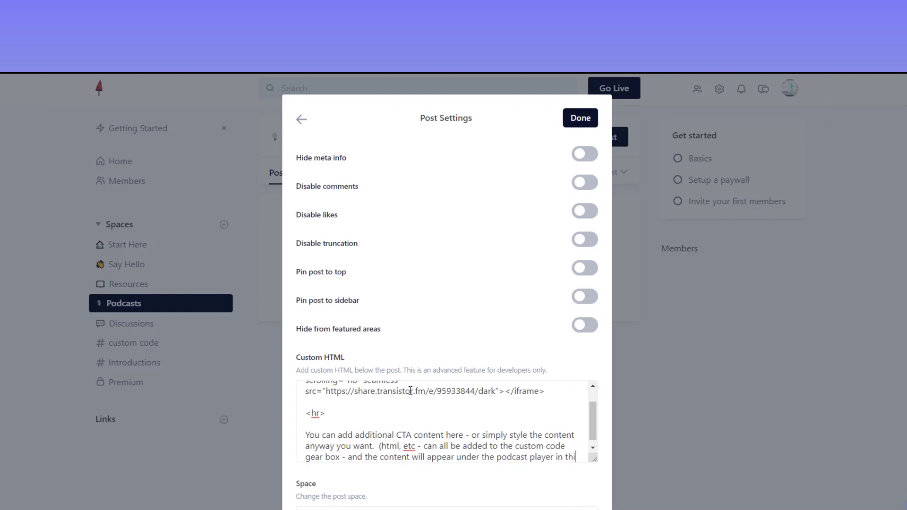
text(s example))
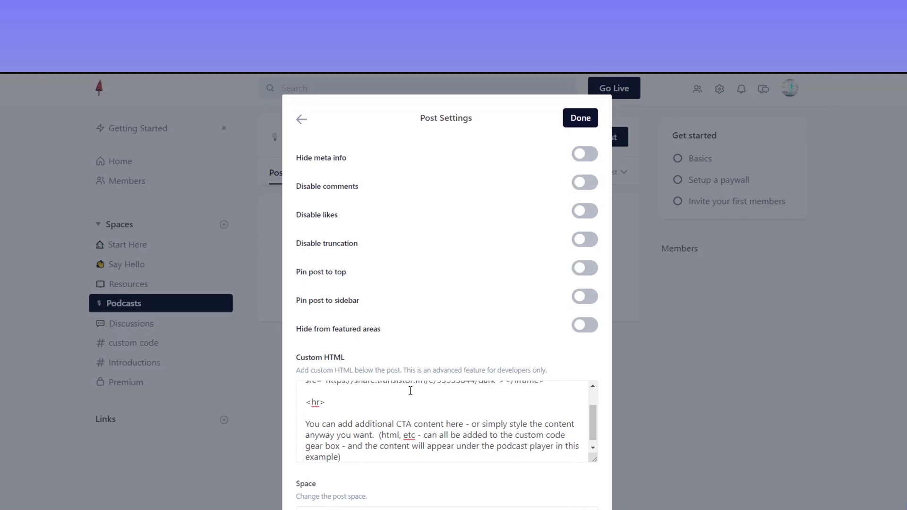
click(578, 122)
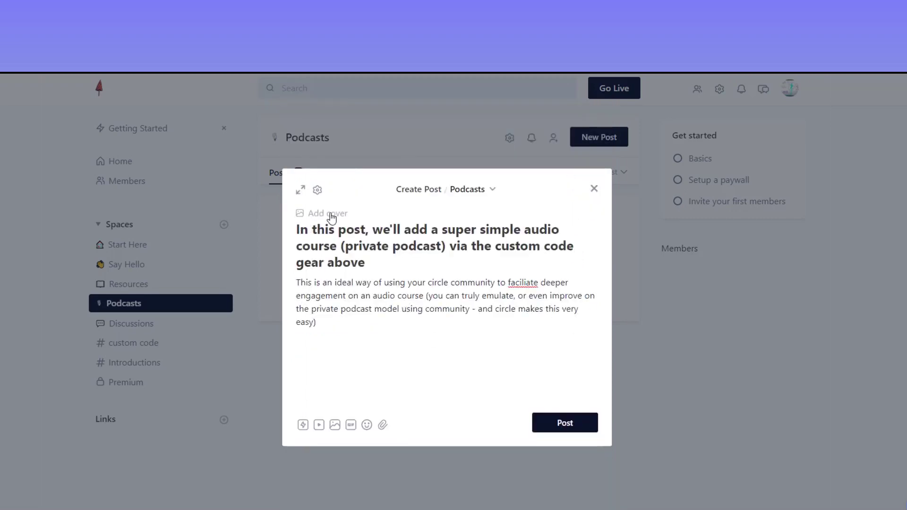
Step: Add the Unsplash palm-tree sunset photo as the post's cover image and publish the post
click(325, 213)
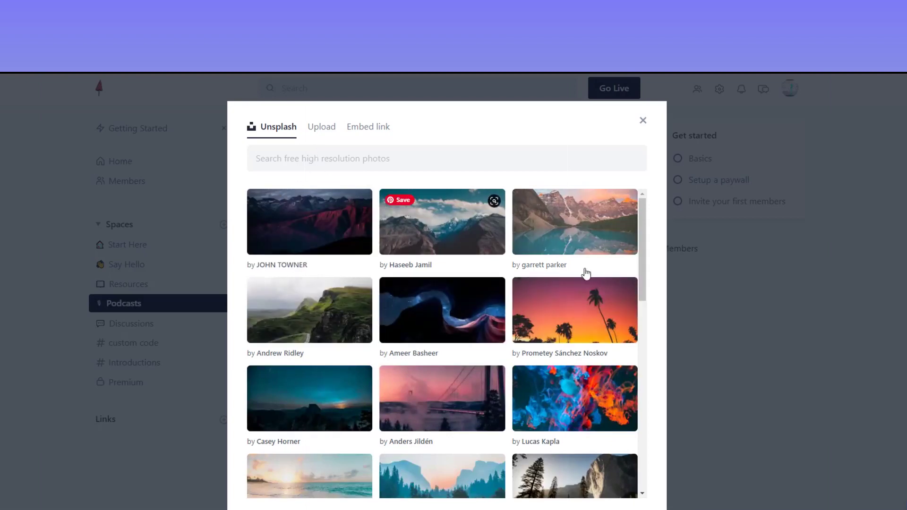
click(580, 321)
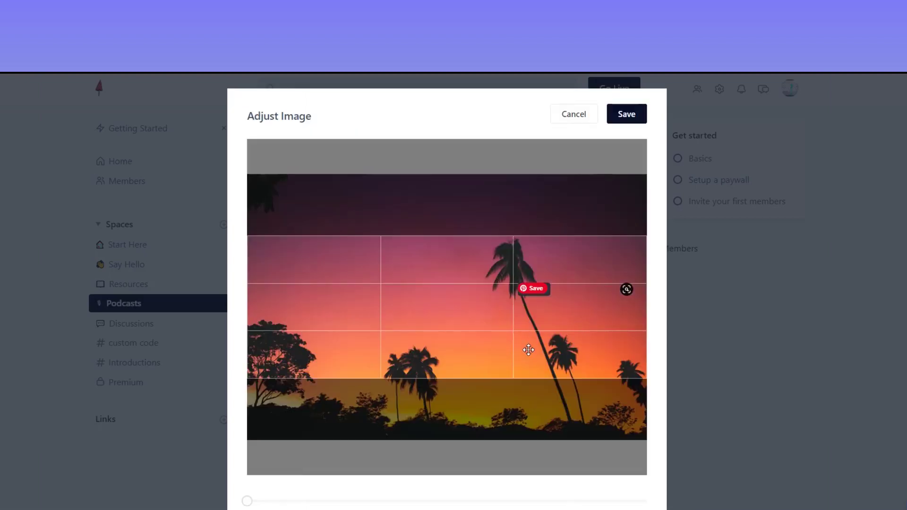
click(628, 114)
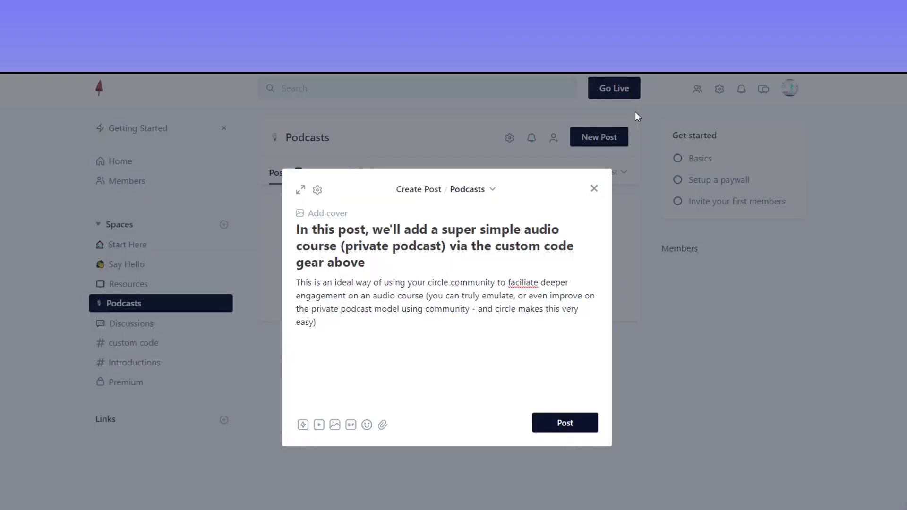
click(576, 480)
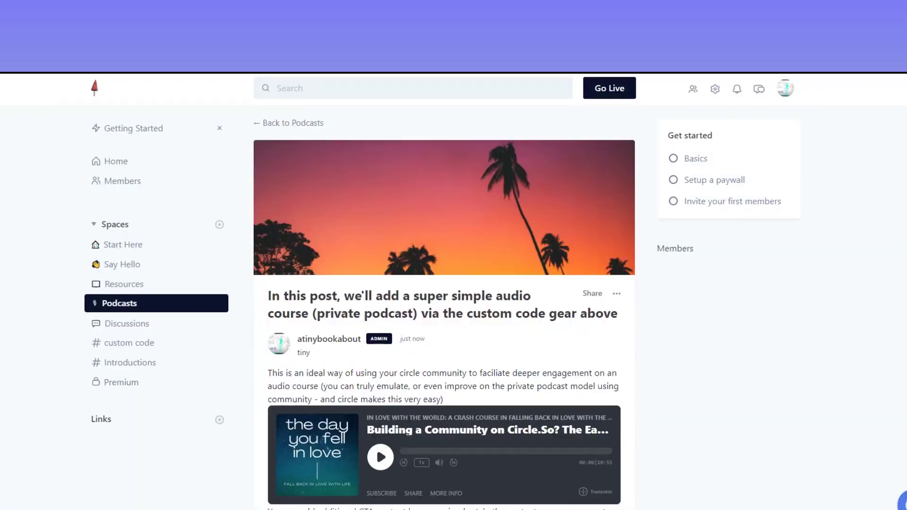
Step: Test the embedded podcast player in the published post by starting and pausing playback
scroll(461, 329, down, 3)
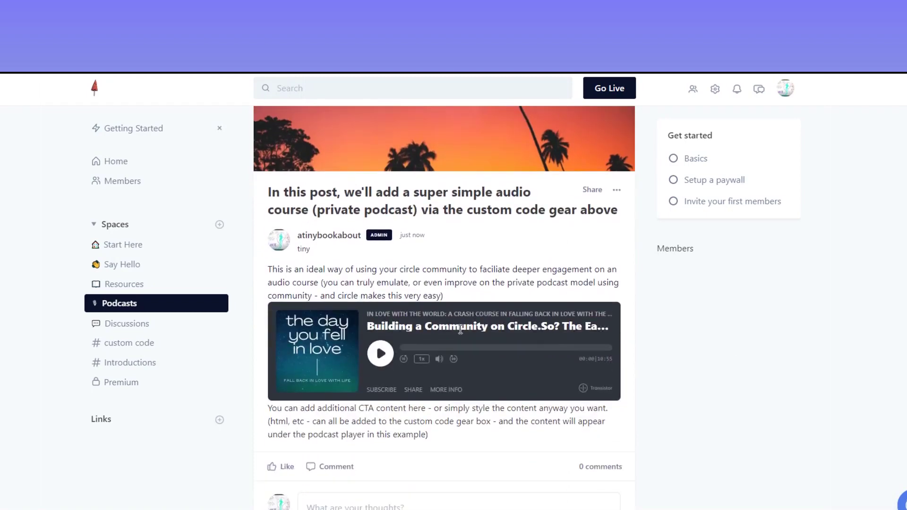
click(380, 353)
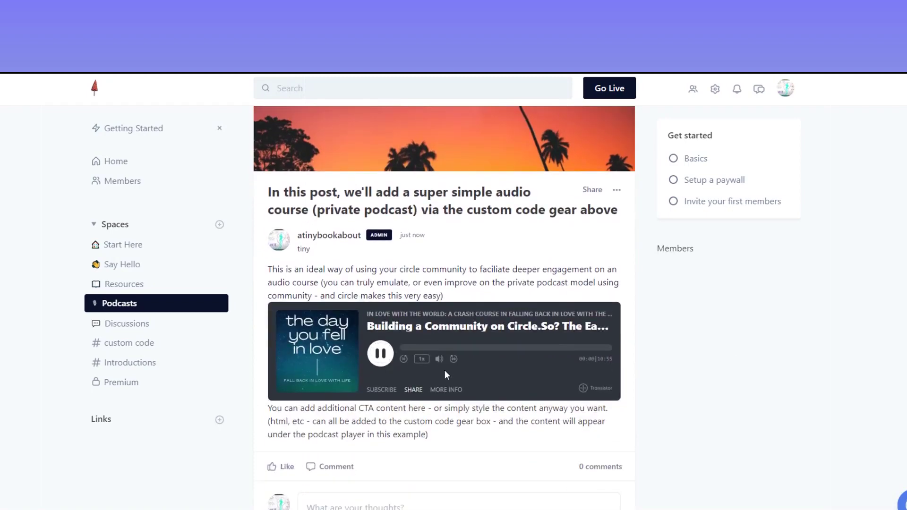
click(378, 359)
Step: Edit the post's Custom HTML to add <p> after the <hr> tag, save the post and reload the page
click(617, 190)
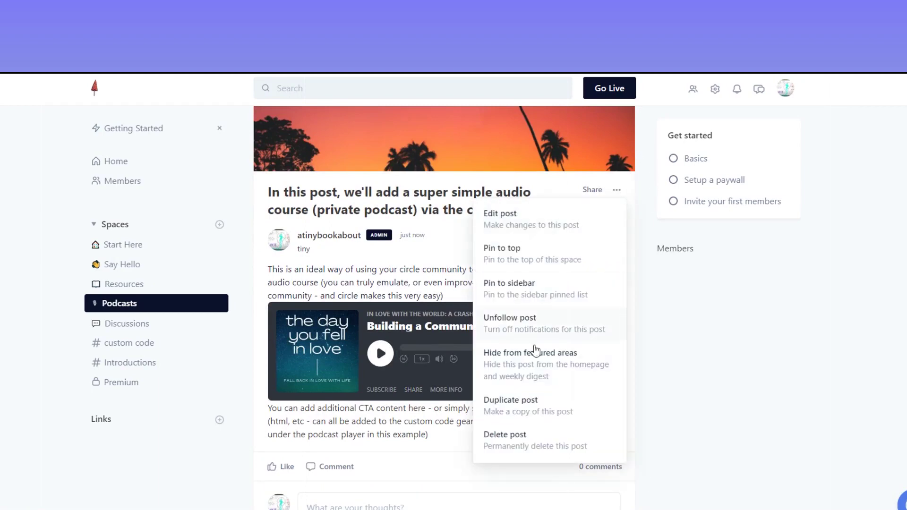
click(524, 221)
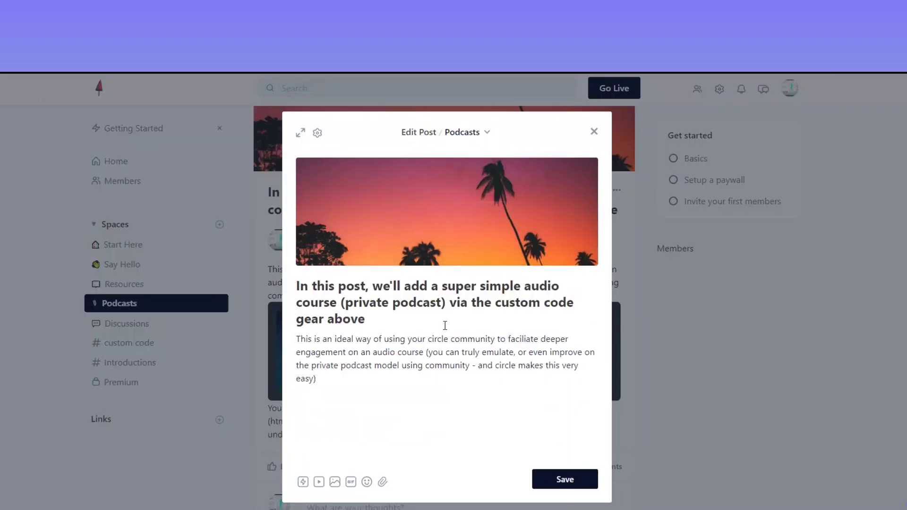
click(317, 132)
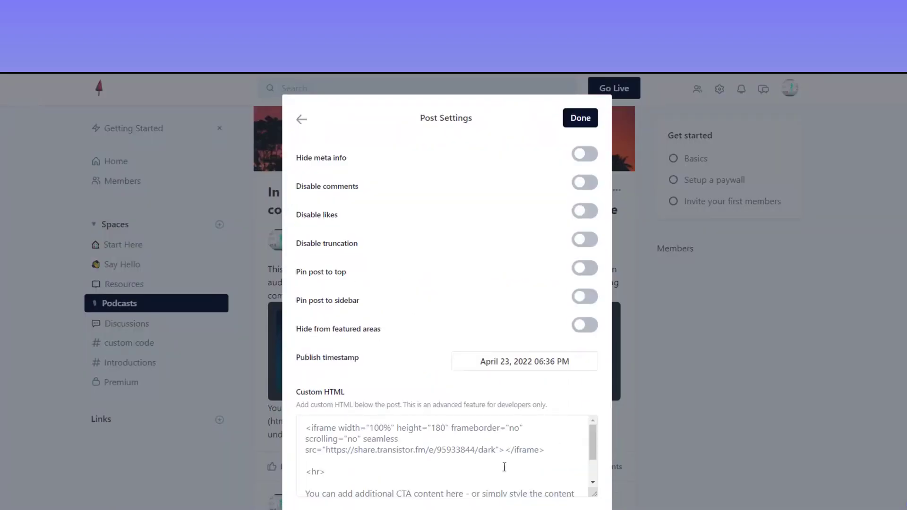
click(402, 470)
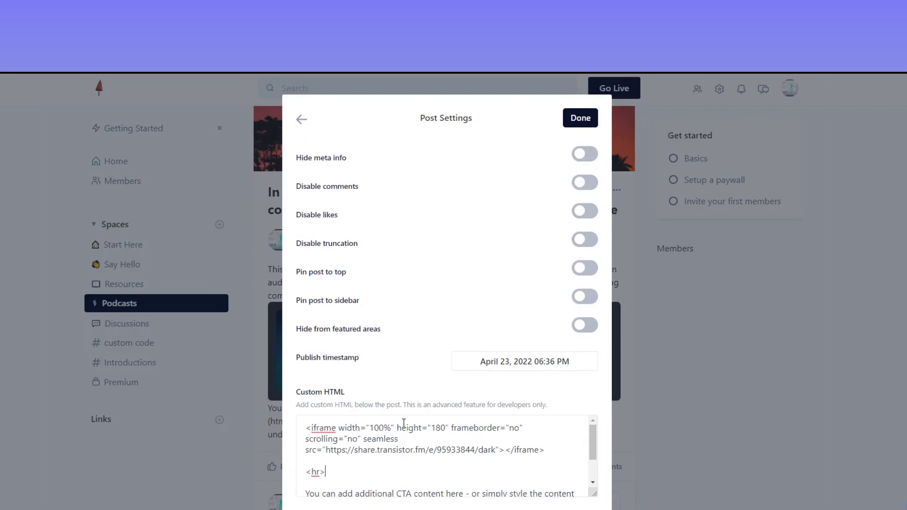
text(<>)
text(/br)
text(p>)
click(580, 118)
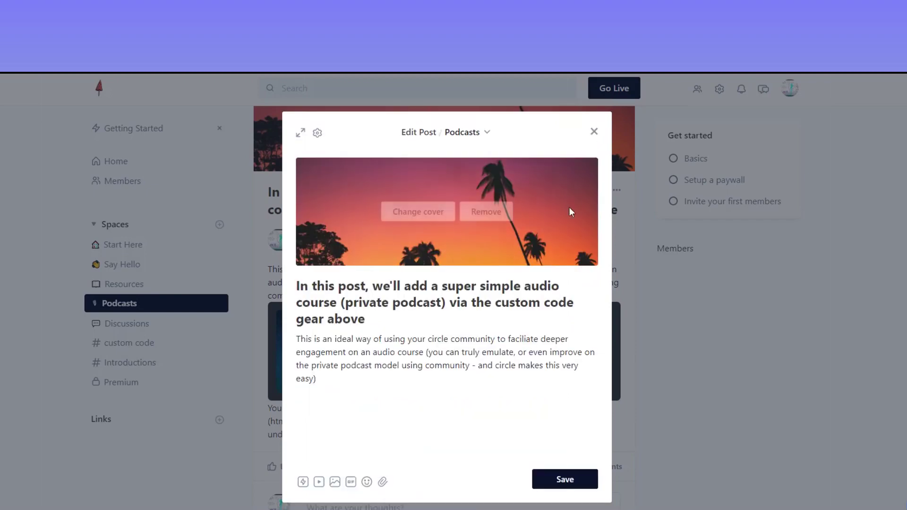
click(553, 481)
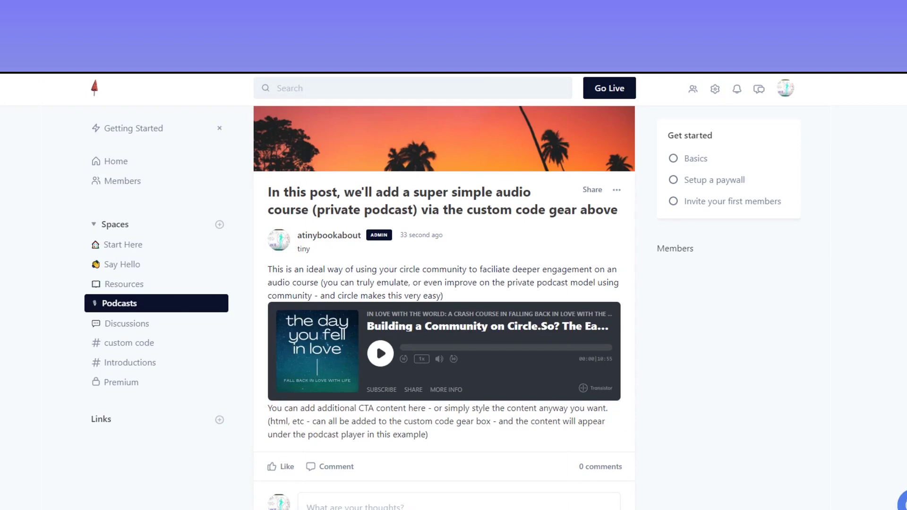
key(F5)
Step: Reopen the post's Custom HTML and add </br></br> after <hr> <p>
click(616, 189)
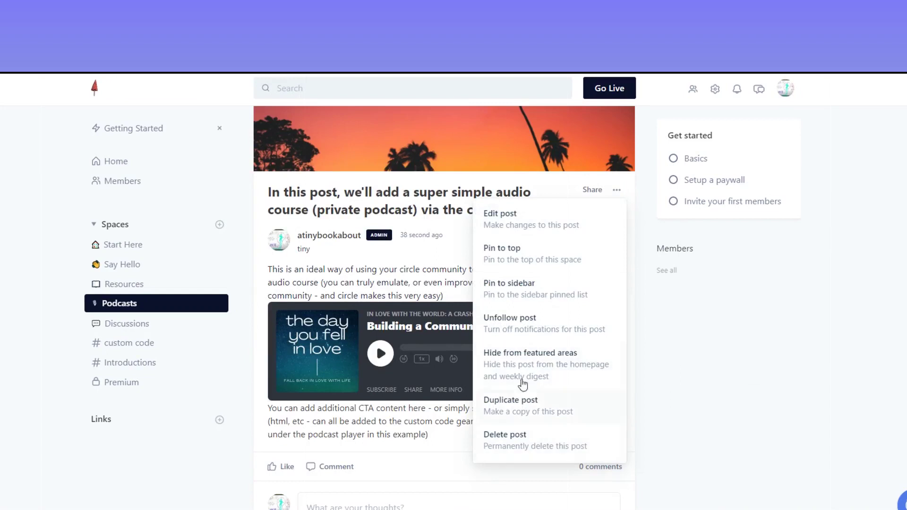
click(530, 218)
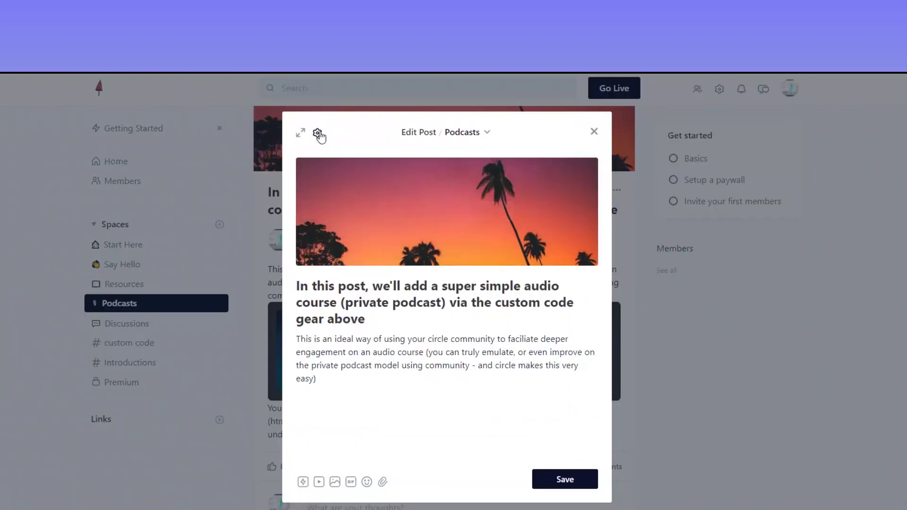
click(317, 132)
click(349, 471)
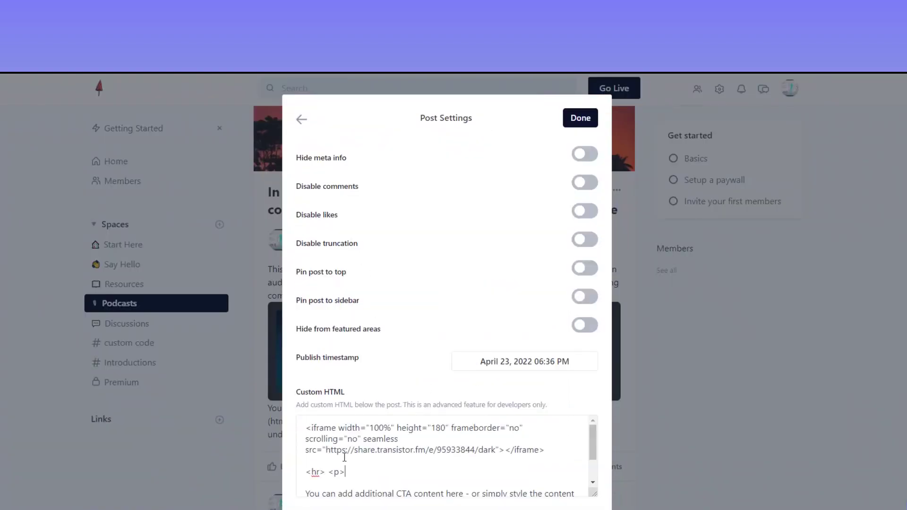
text(<p></br></br>)
Step: Above the <hr> line, write "We want to add a little bit of extra space so that the player isn't crowded into the content."
key(Return)
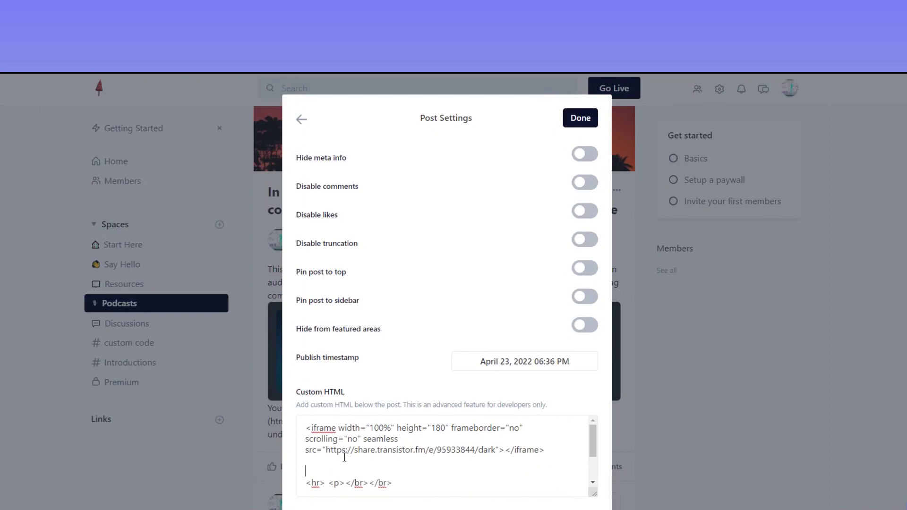
text(We want to add a little bit of extra space)
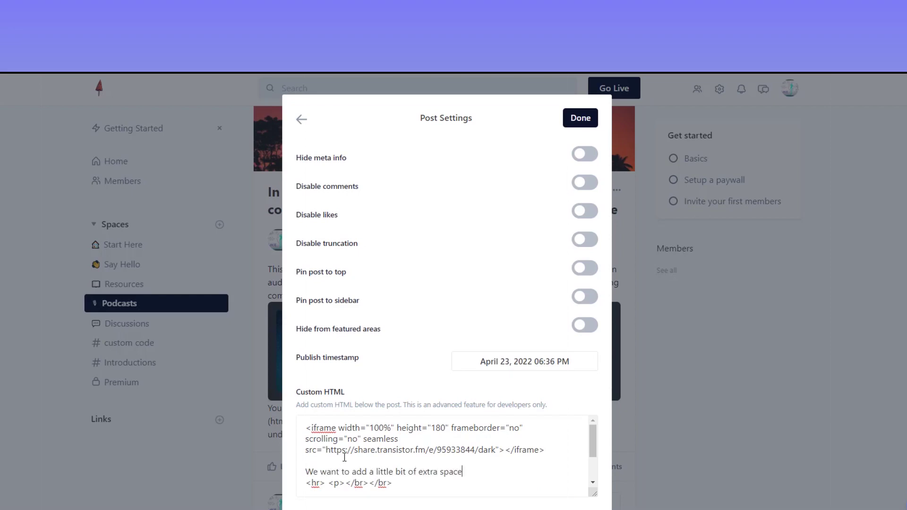
text( so that the player iksn't)
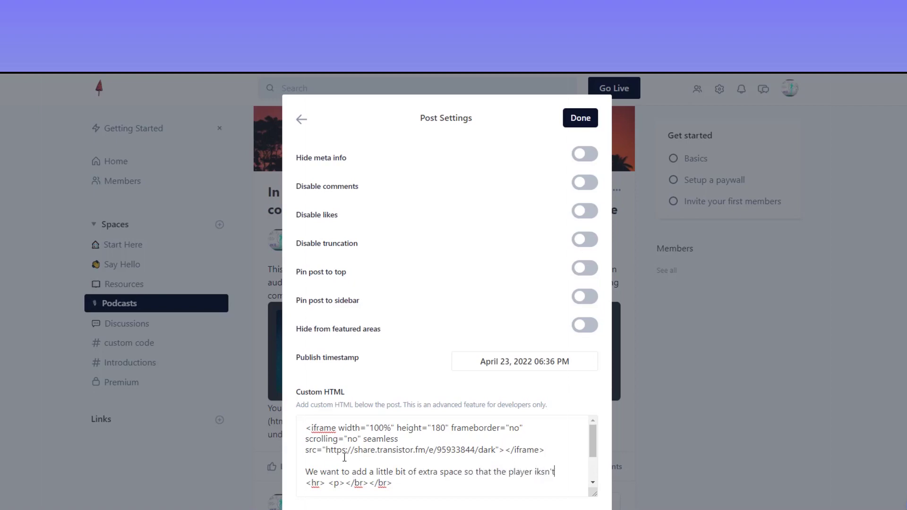
key(BackSpace)
key(BackSpace)
key(BackSpace)
key(BackSpace)
key(BackSpace)
text(sn't crowded )
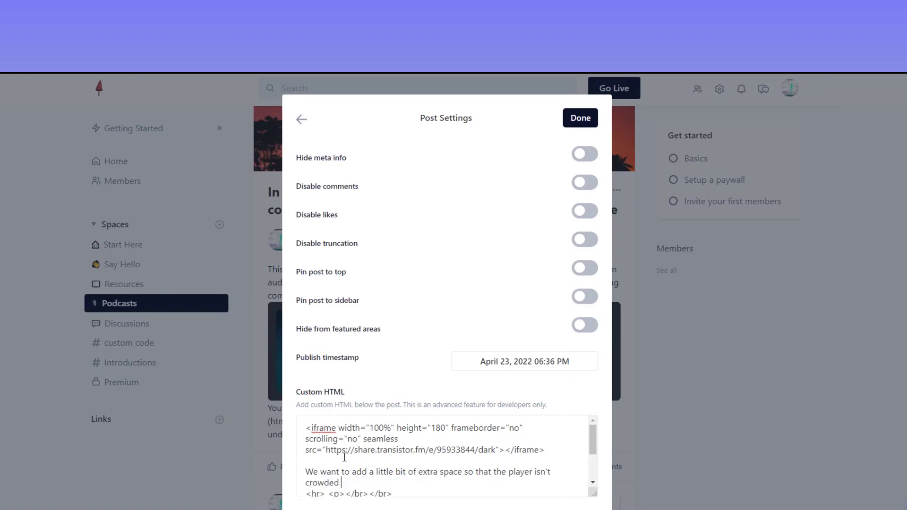
text(w)
text(into the content.)
Step: Move the extra-space sentence below the <hr> <p></br></br> line, separated by a blank line, and save the post
drag(415, 482, 303, 470)
key(ctrl+c)
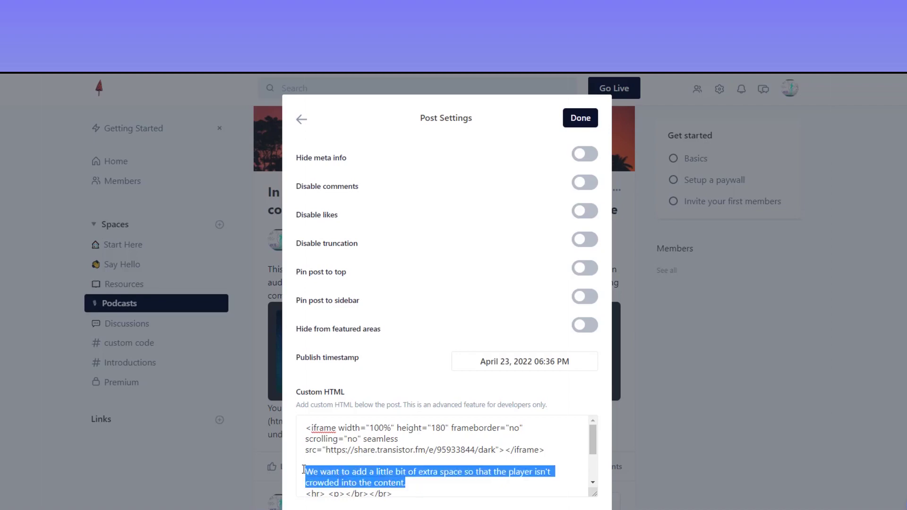
key(BackSpace)
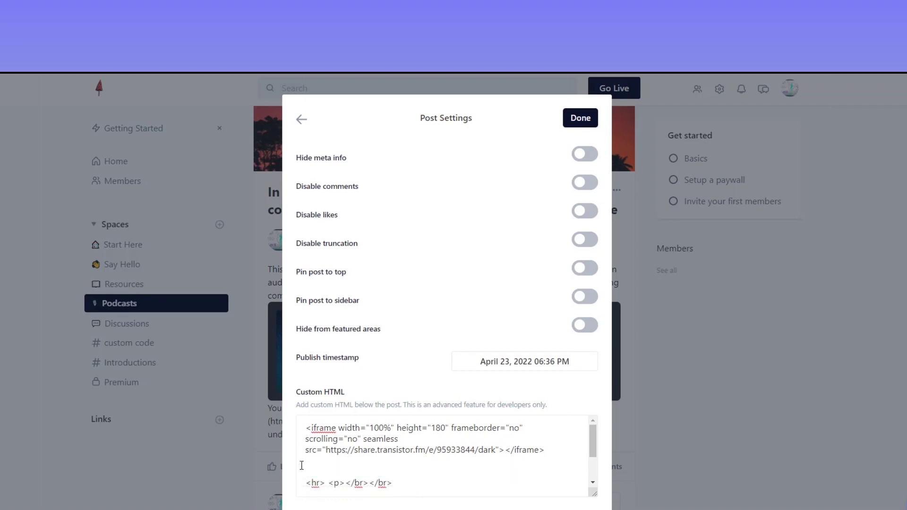
key(Return)
key(ctrl+v)
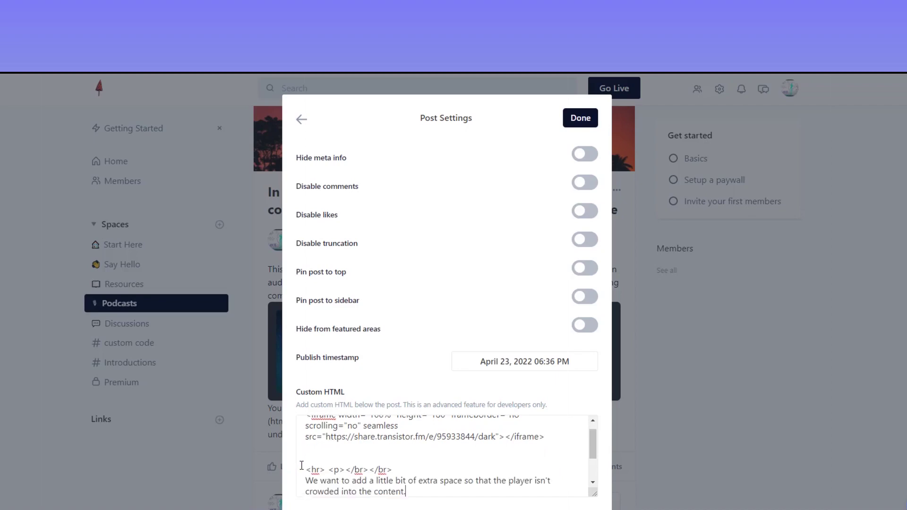
key(Return)
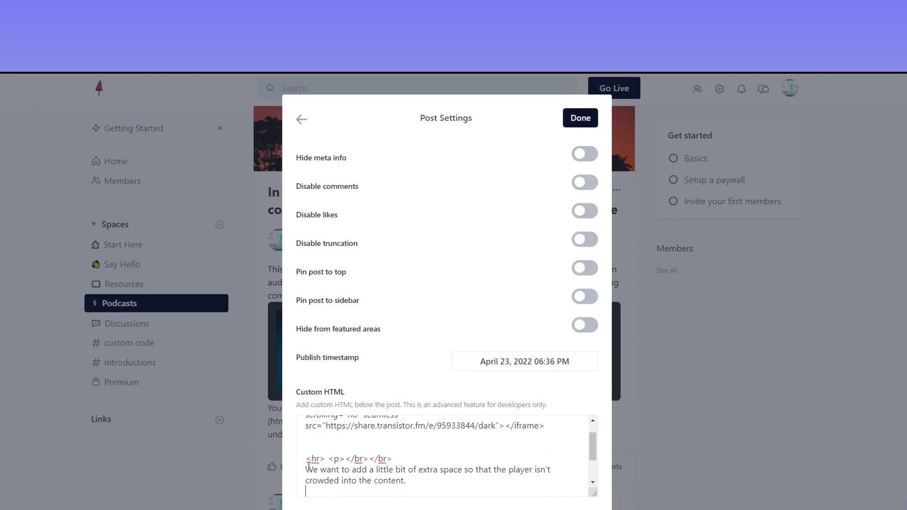
click(306, 469)
key(Return)
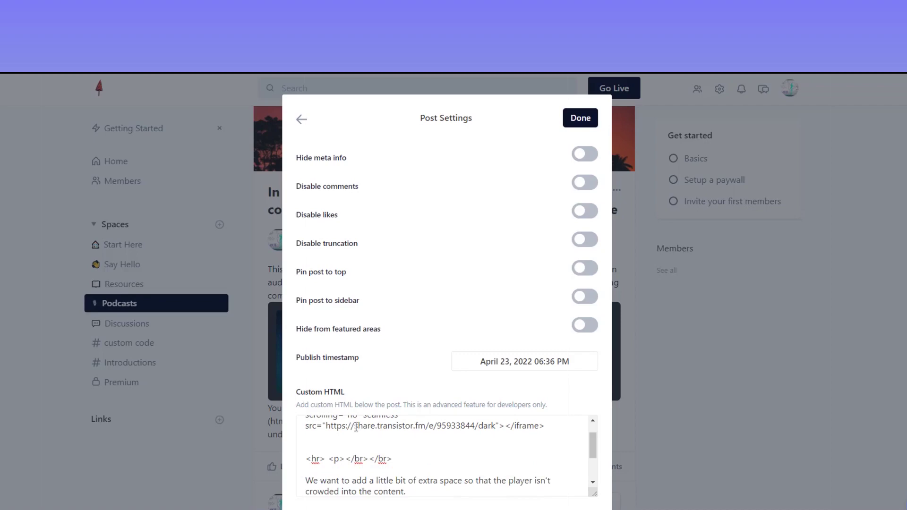
click(571, 120)
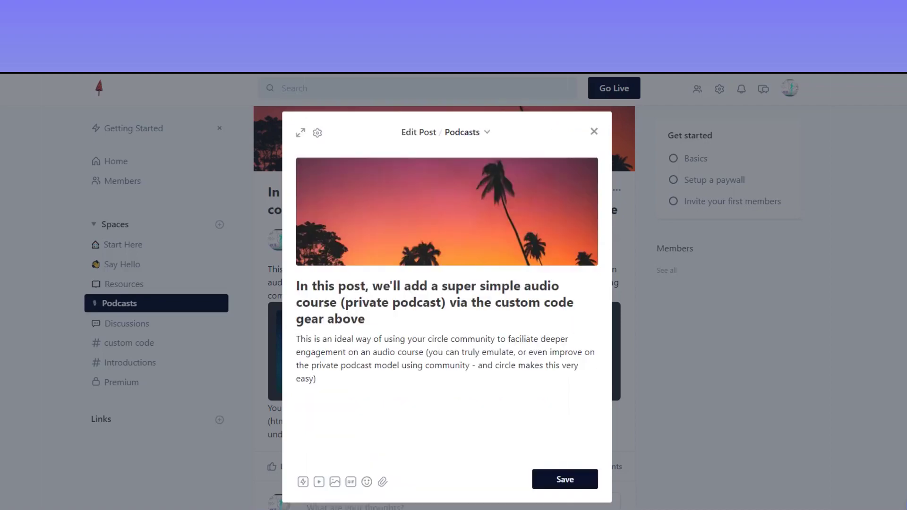
click(579, 479)
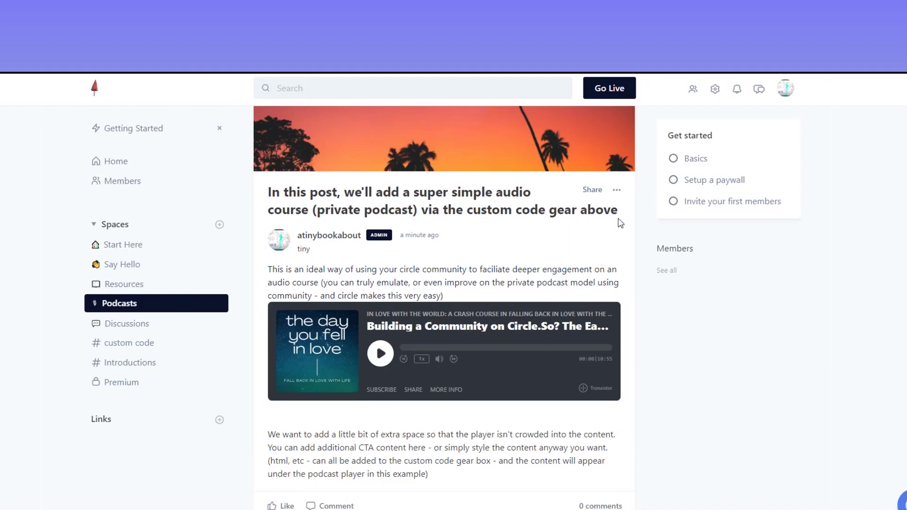
Step: Copy the <hr> <p></br></br> line in the post's Custom HTML and paste it above the iframe, followed by a blank line
click(616, 190)
click(561, 215)
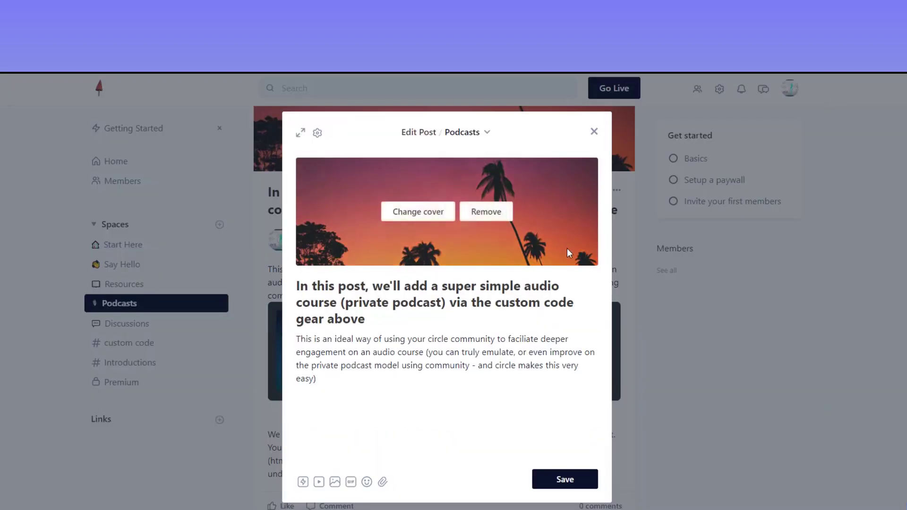
click(315, 134)
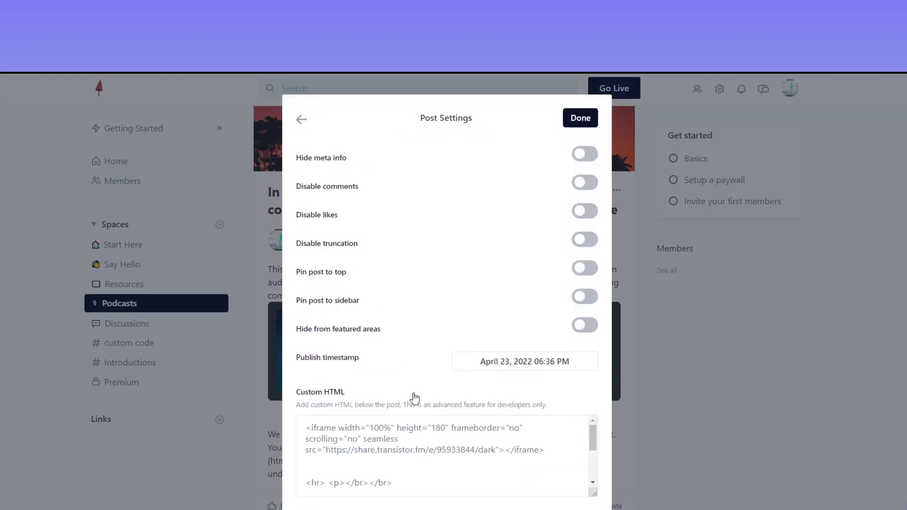
drag(401, 481, 339, 473)
key(ctrl+c)
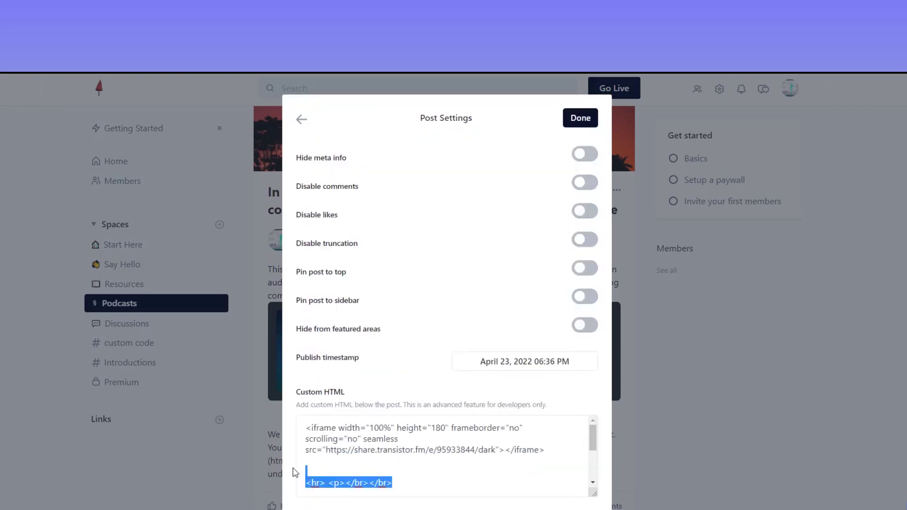
key(Up)
key(Up)
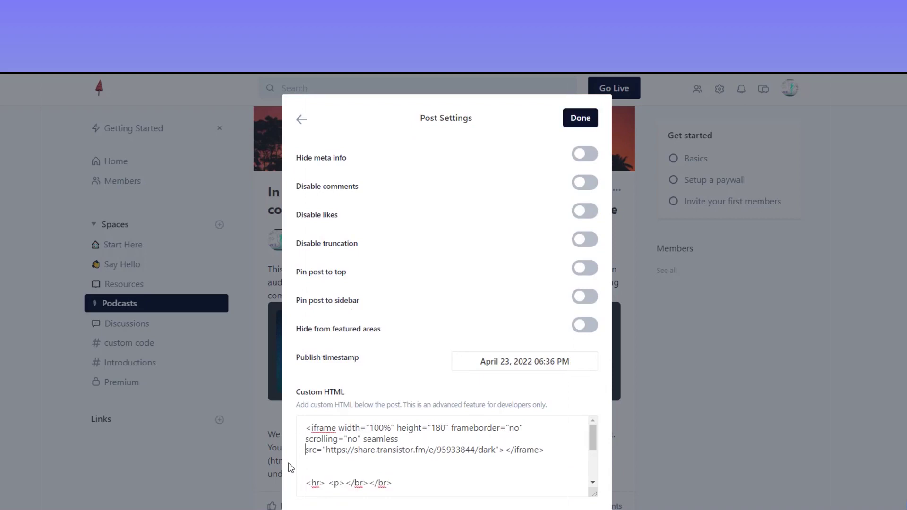
key(ctrl+v)
key(Return)
key(Return)
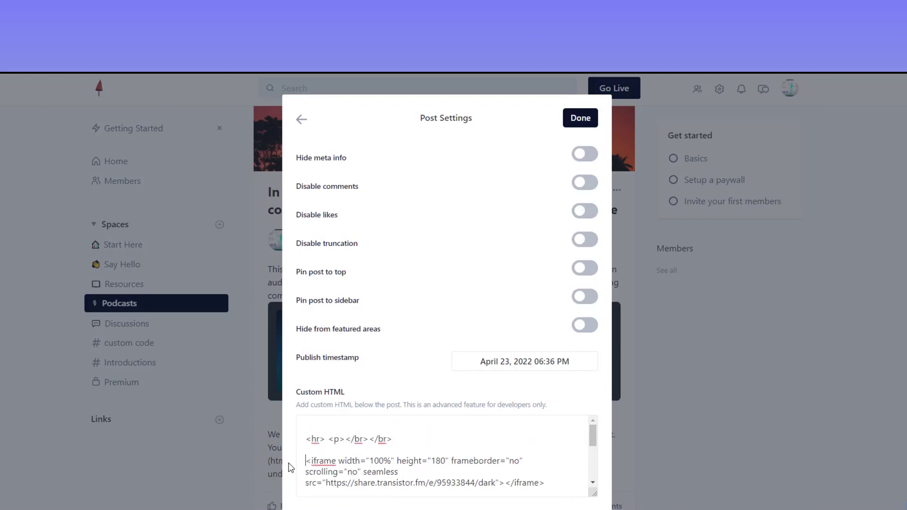
Step: Save the settings and the edited post, and review the published layout around the player
click(580, 123)
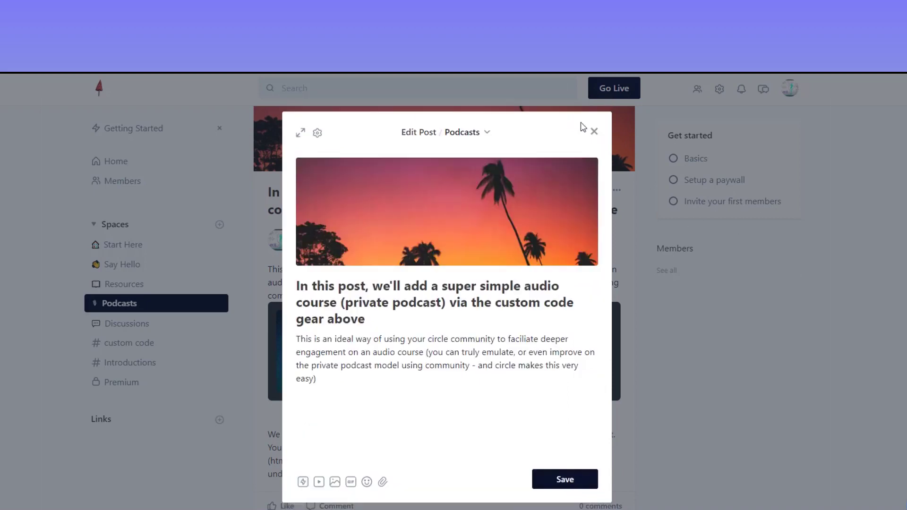
click(563, 480)
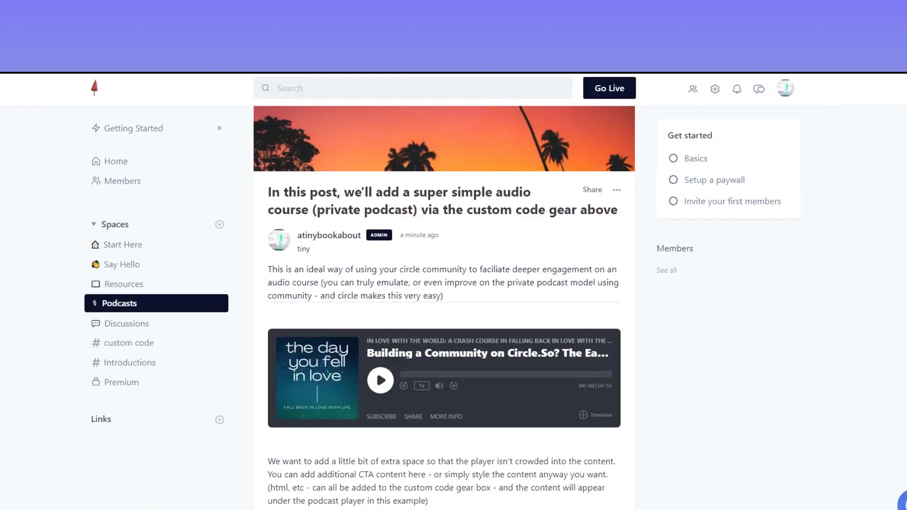
scroll(444, 284, down, 4)
scroll(444, 283, up, 6)
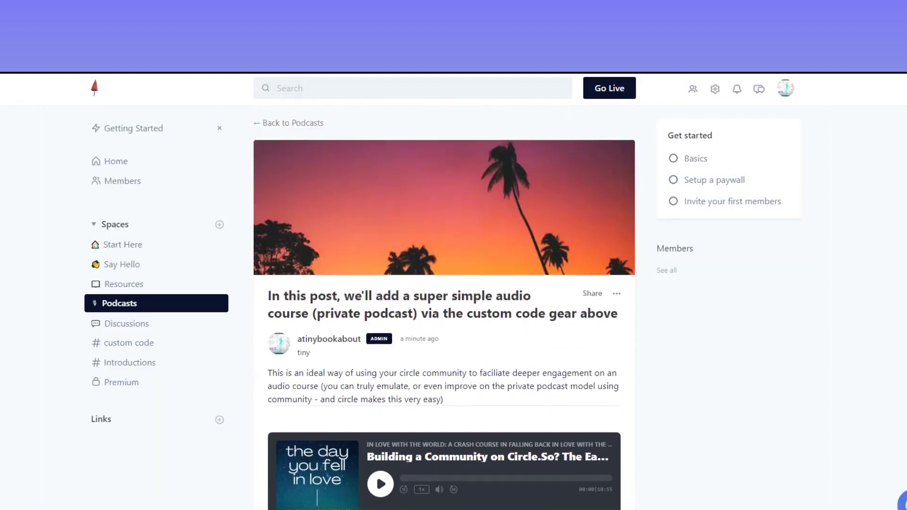